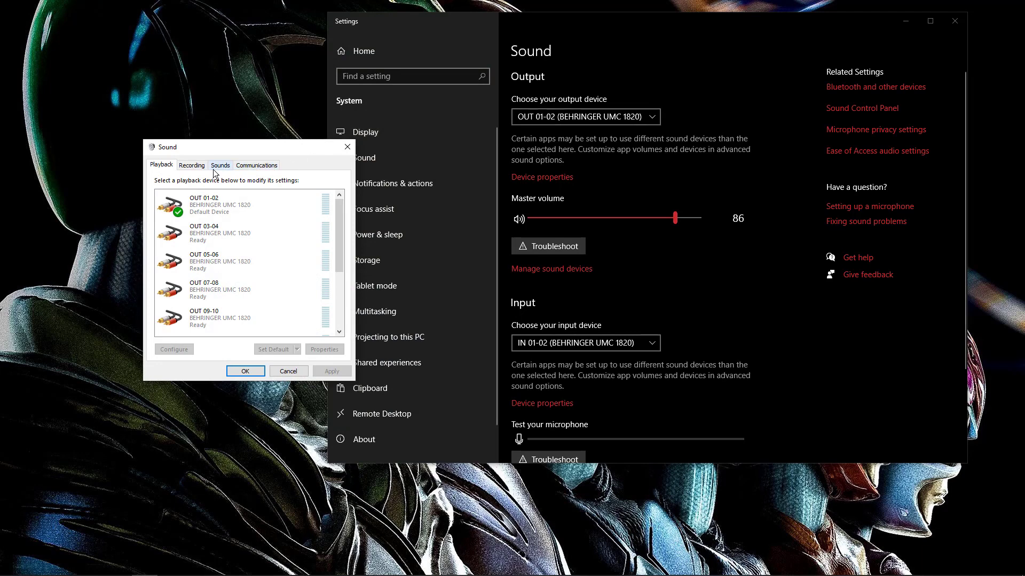
# Step: Check the default format in the advanced properties of the OUT 01-02 playback device and leave without saving
pyautogui.rightClick(248, 205)
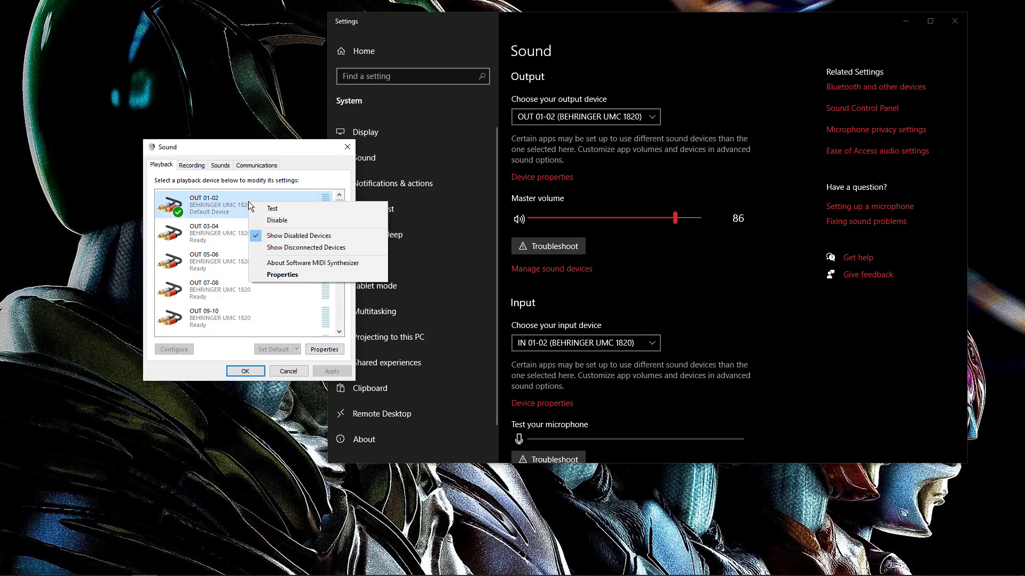
pyautogui.click(273, 276)
pyautogui.click(274, 207)
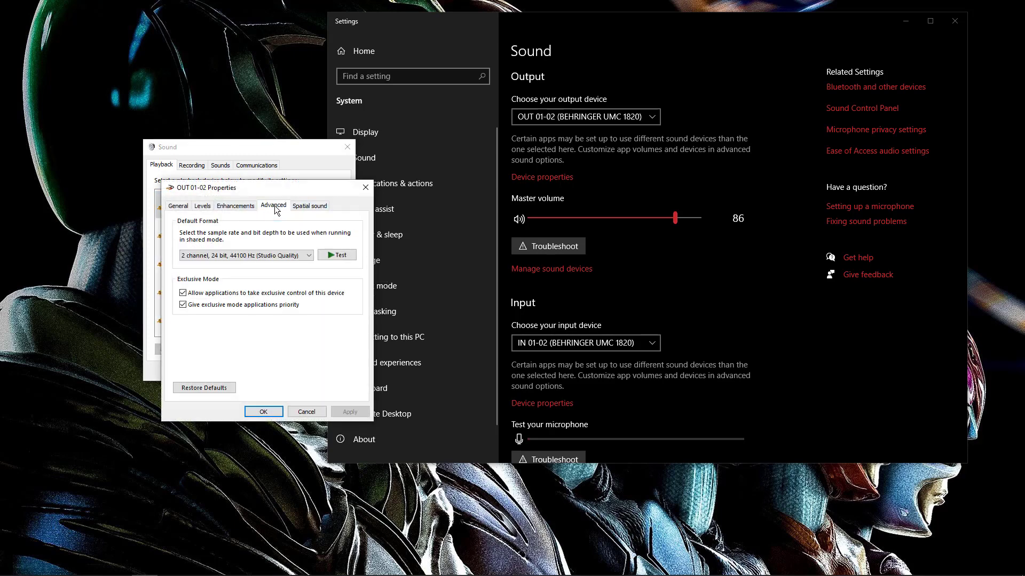
pyautogui.click(306, 411)
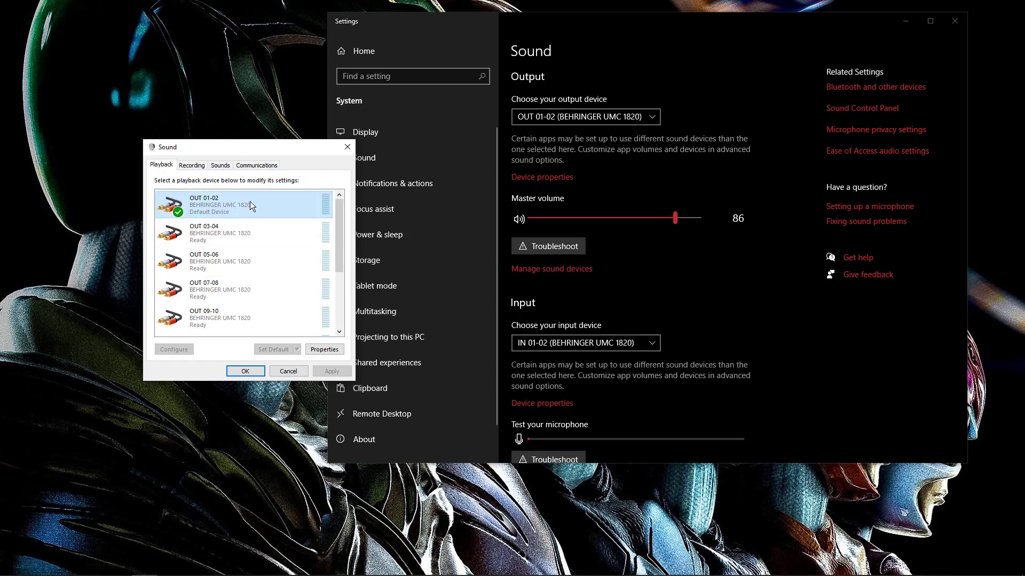
# Step: Examine the sample rate and bit depth options offered for OUT 01-02, and close the Sound dialog and Settings
pyautogui.rightClick(250, 205)
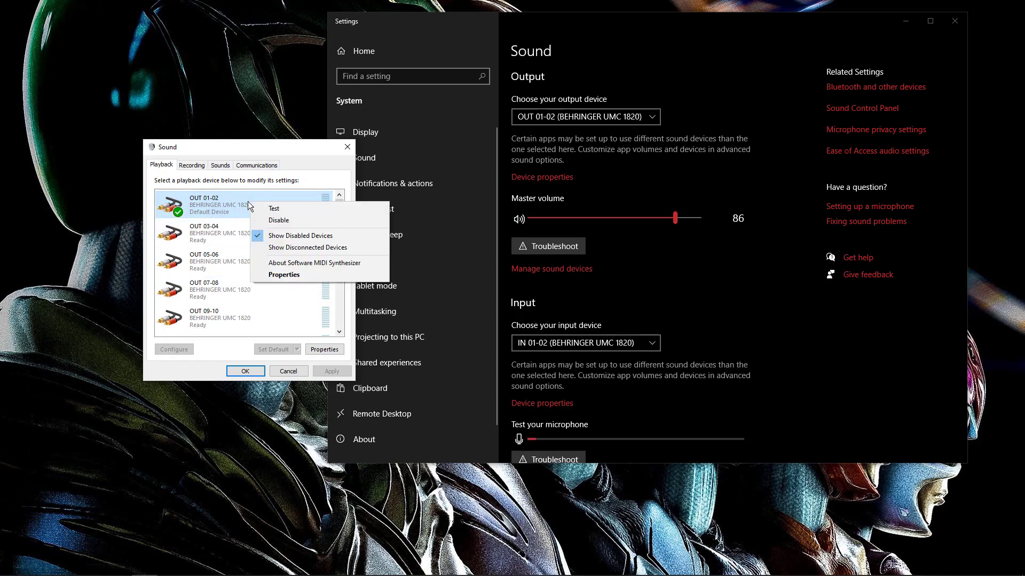
pyautogui.click(280, 275)
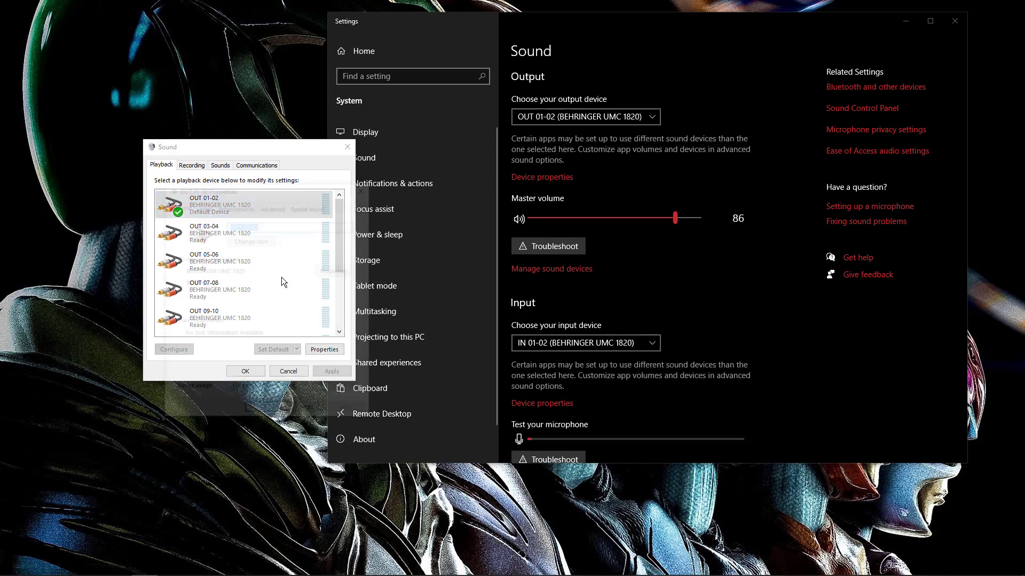
pyautogui.click(274, 206)
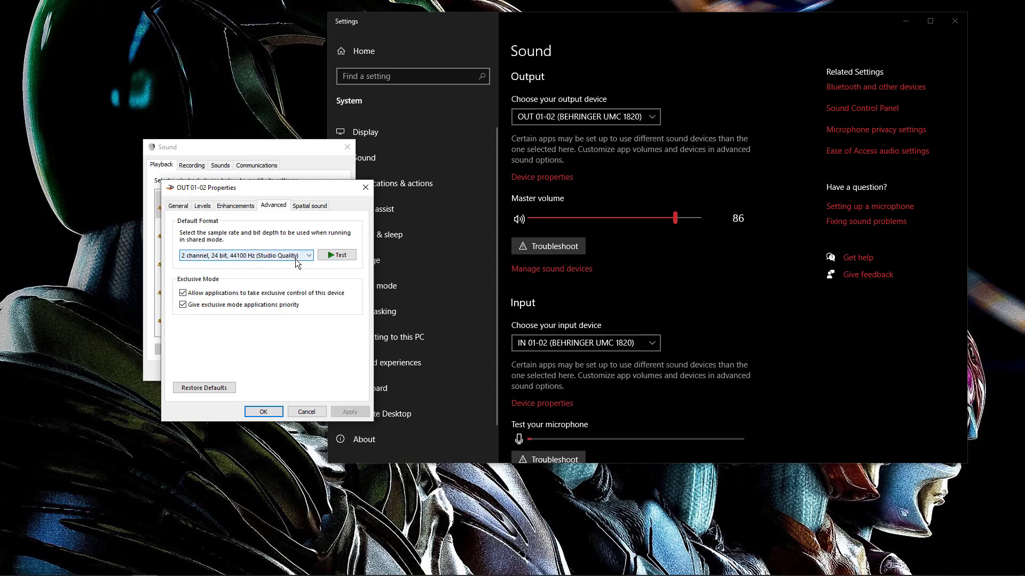
pyautogui.click(310, 257)
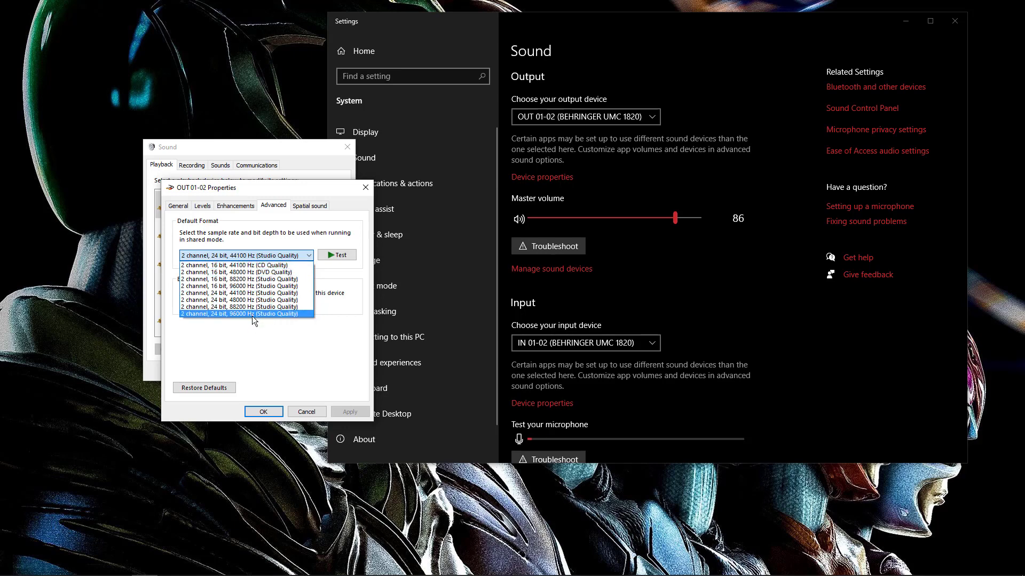
pyautogui.click(349, 336)
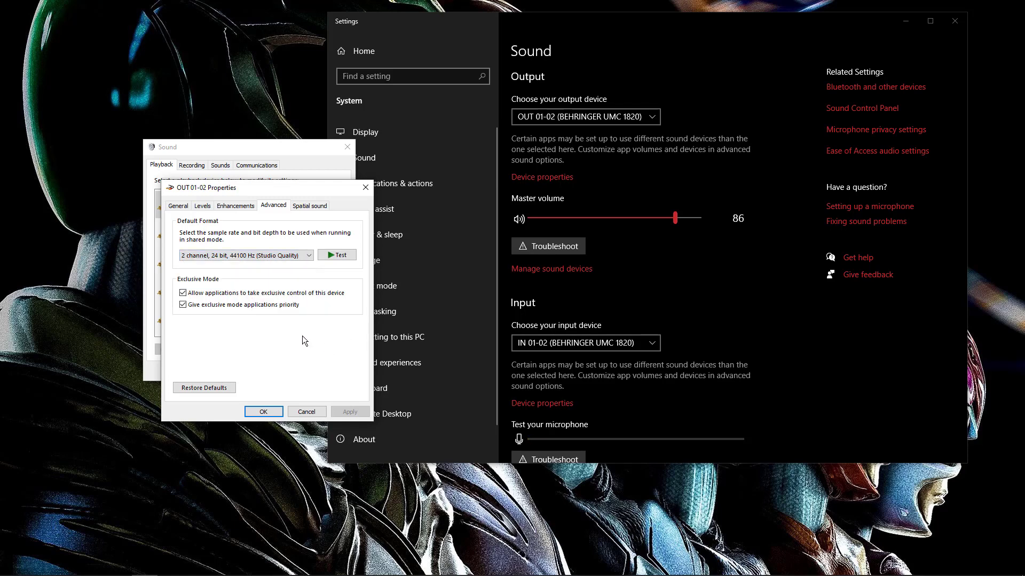
pyautogui.click(311, 414)
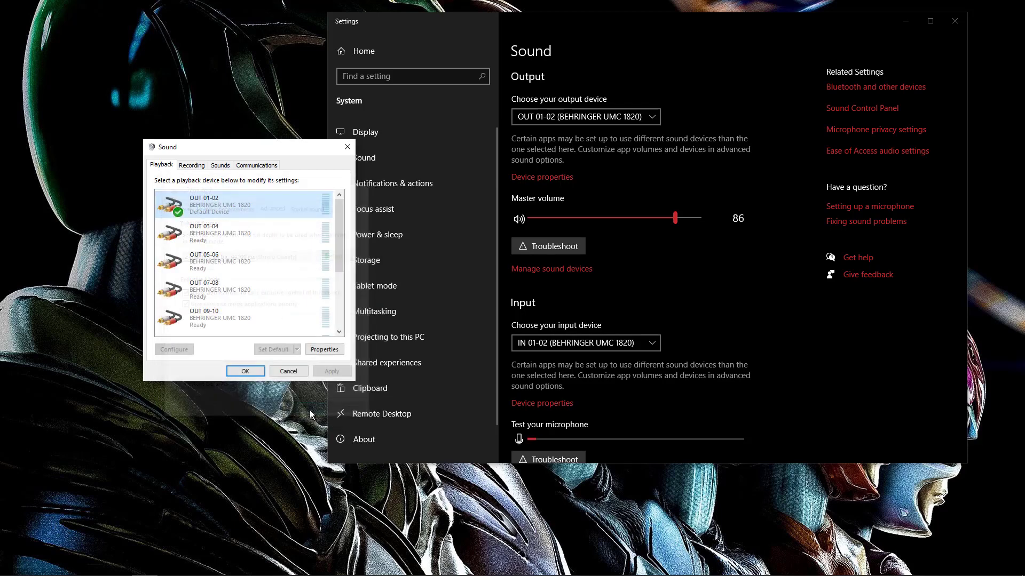
pyautogui.click(249, 372)
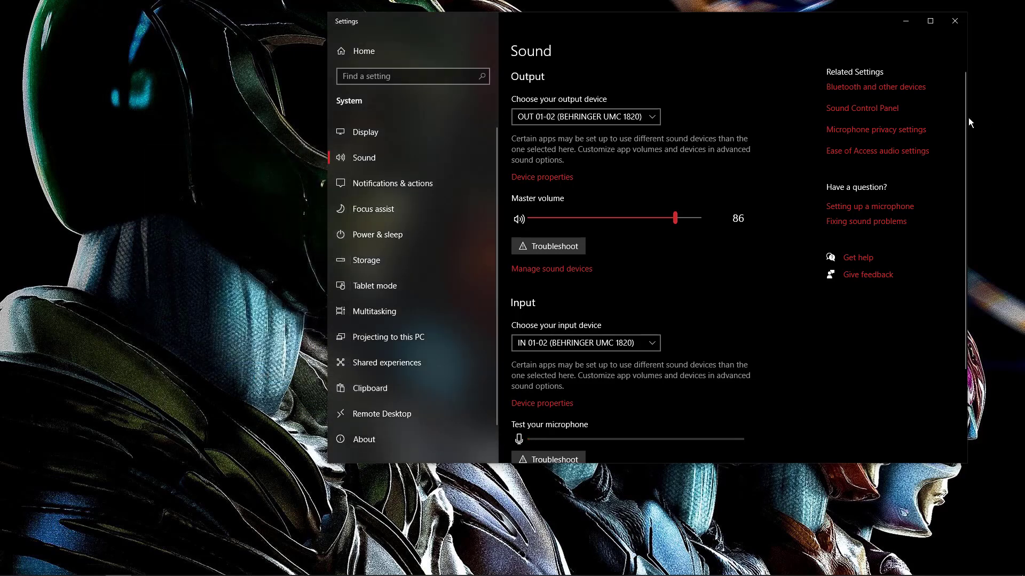
pyautogui.click(955, 21)
# Step: Open the Windows sound settings and bring up the Sound Control Panel
pyautogui.moveTo(905, 567)
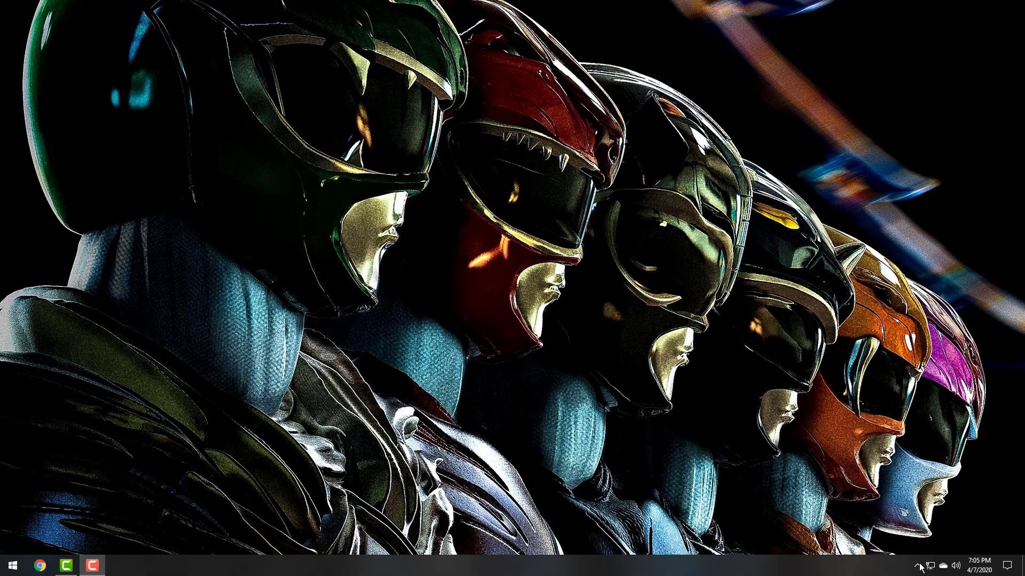
pyautogui.rightClick(958, 567)
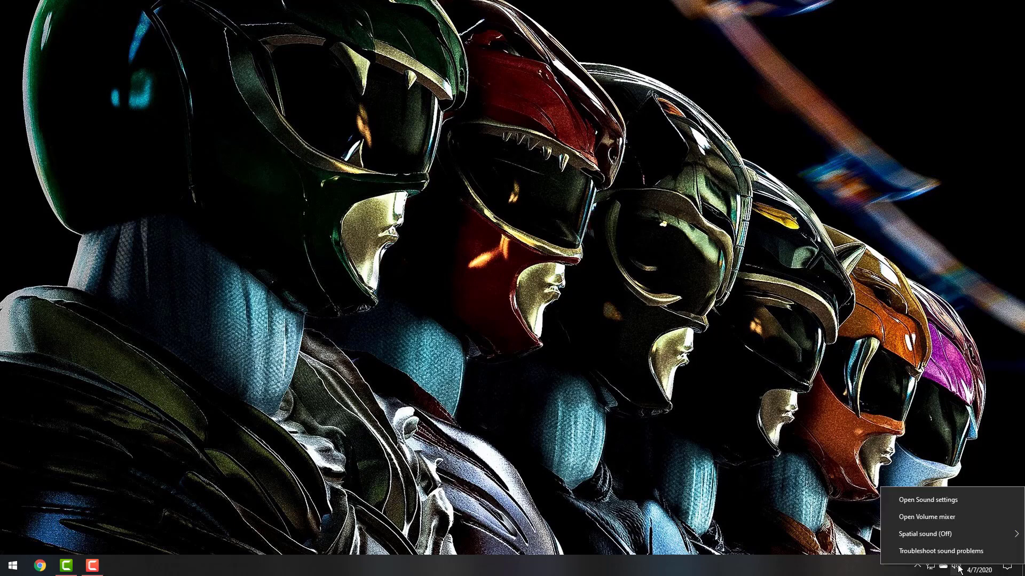
pyautogui.click(953, 502)
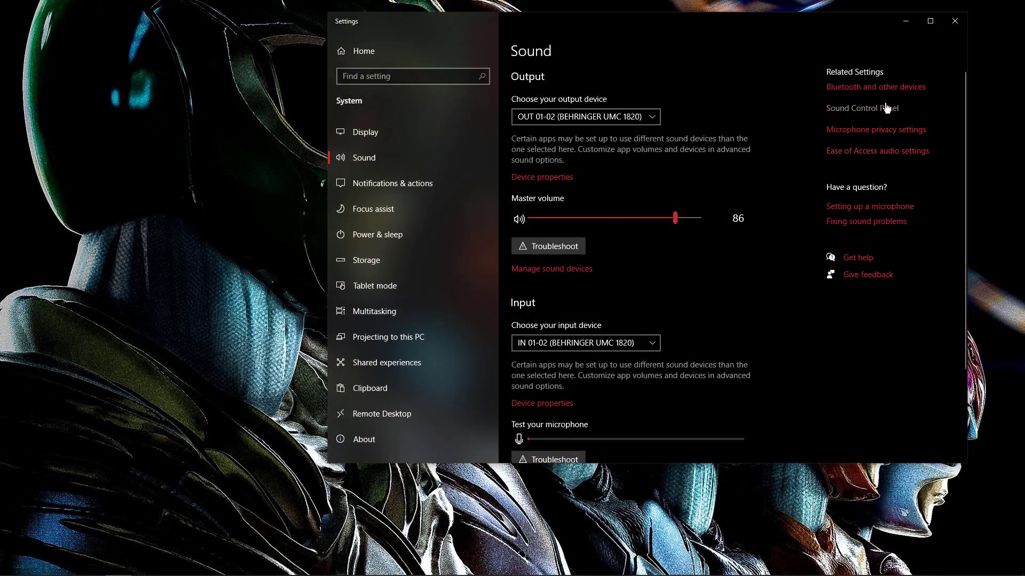
pyautogui.click(885, 109)
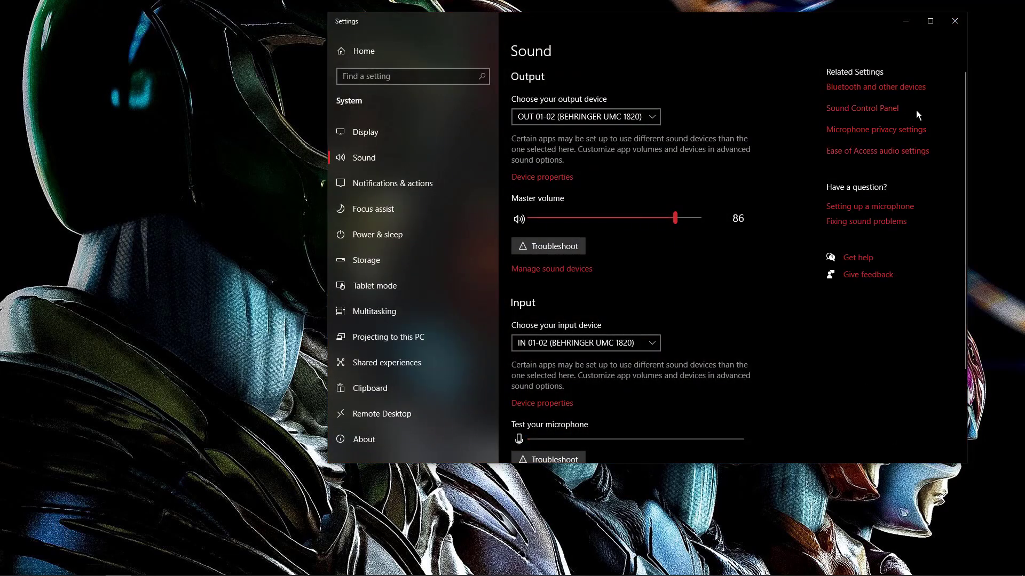
pyautogui.click(887, 109)
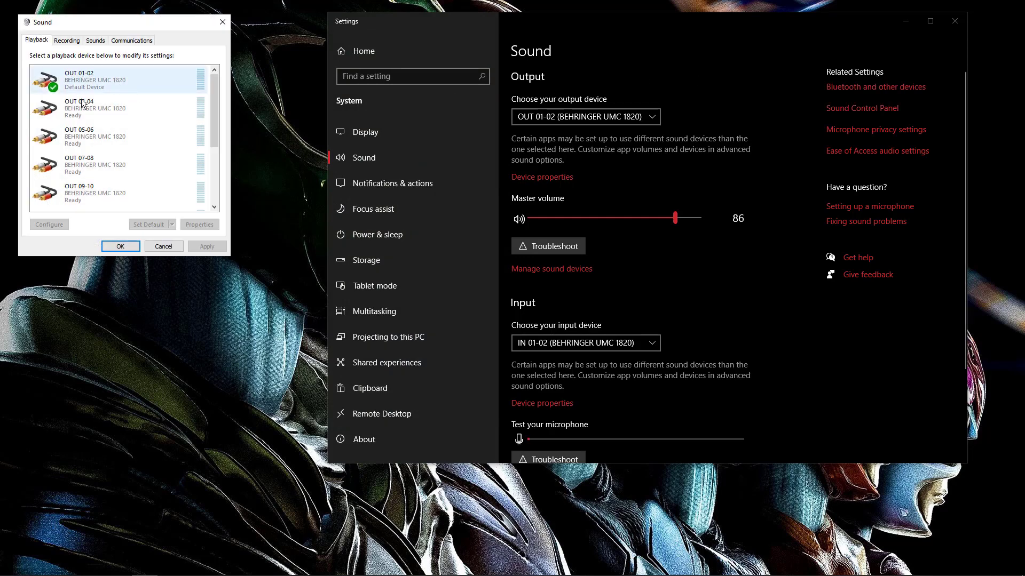
# Step: Review the shared-mode default format list for OUT 01-02, keep 2 channel, 24 bit, 44100 Hz, and close the sound windows
pyautogui.rightClick(119, 79)
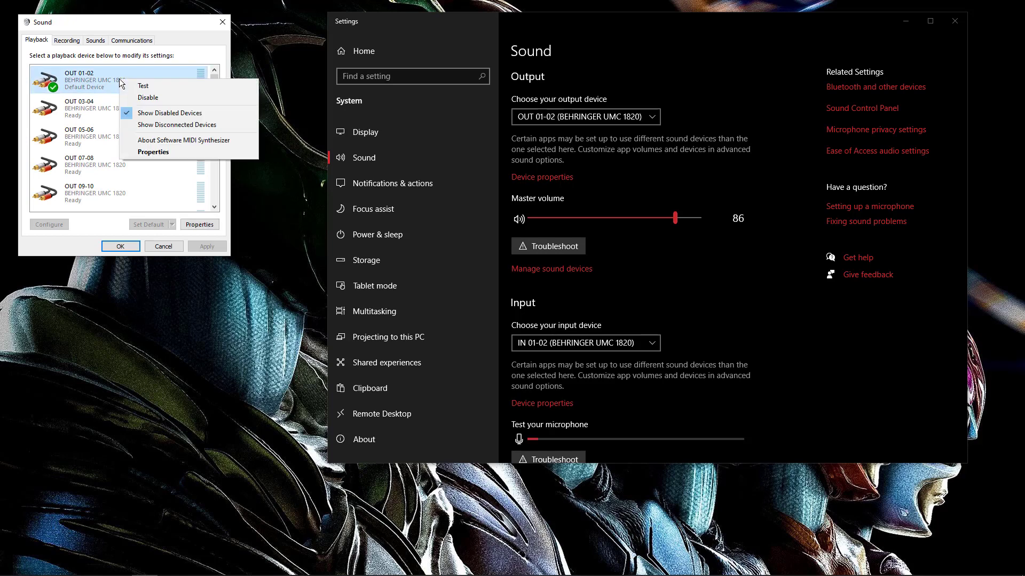
pyautogui.click(174, 152)
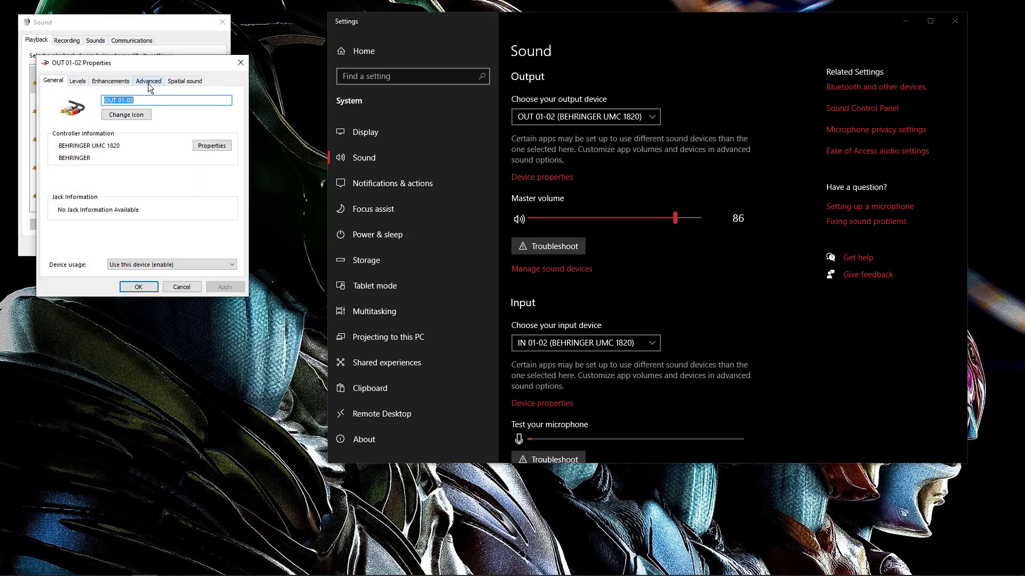
pyautogui.click(149, 82)
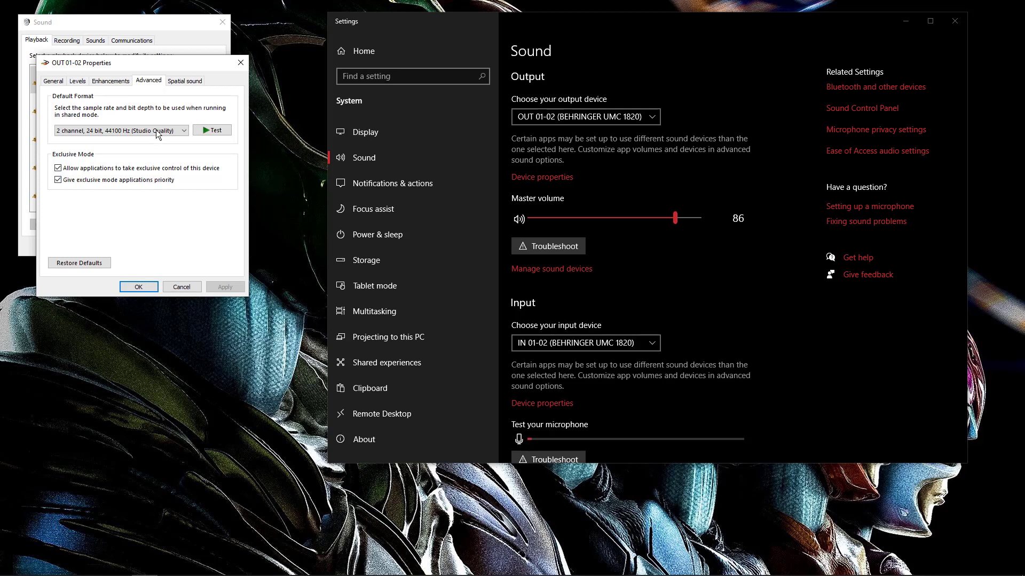
pyautogui.click(184, 130)
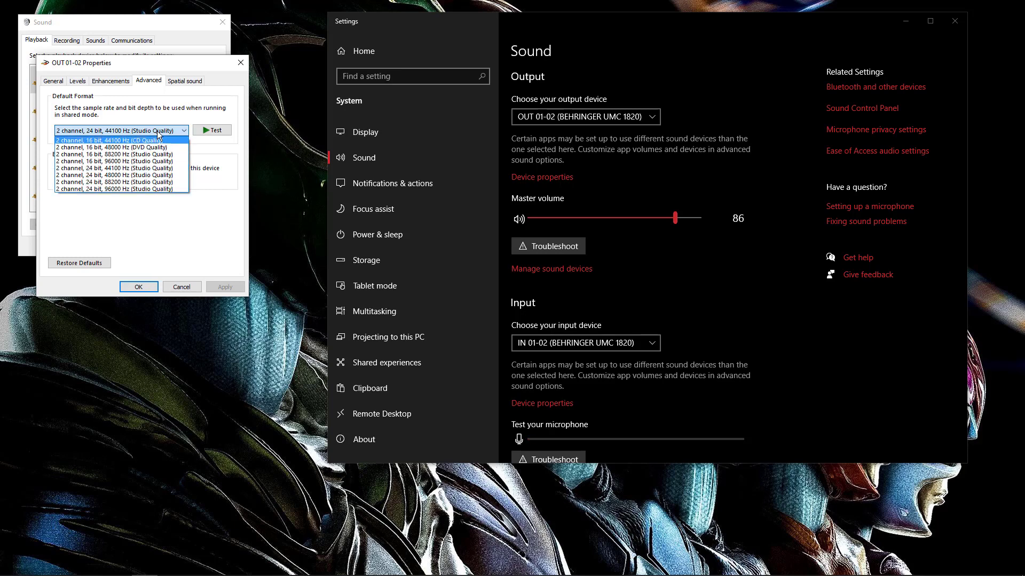
pyautogui.click(216, 217)
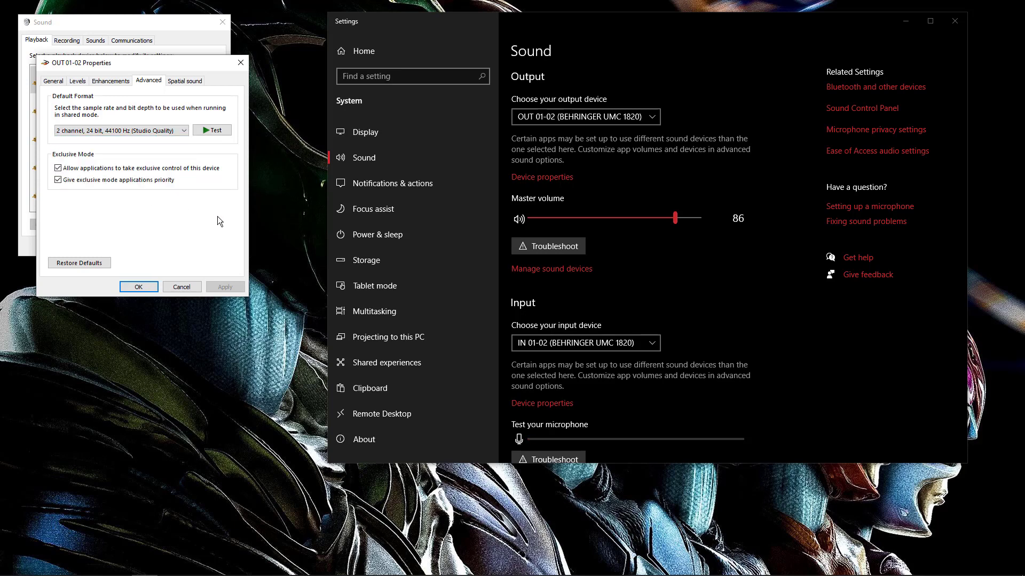
pyautogui.click(138, 287)
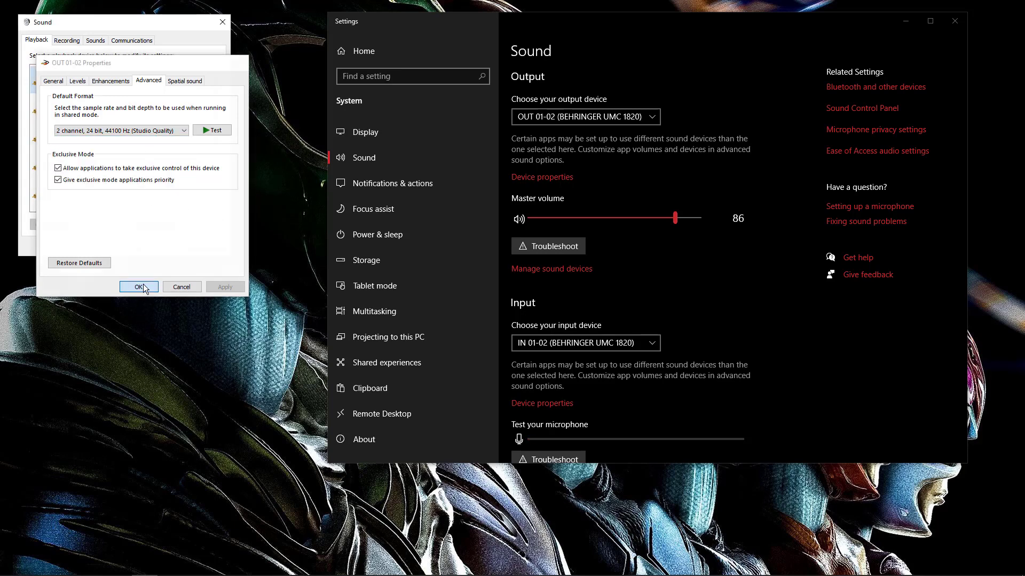
pyautogui.click(107, 245)
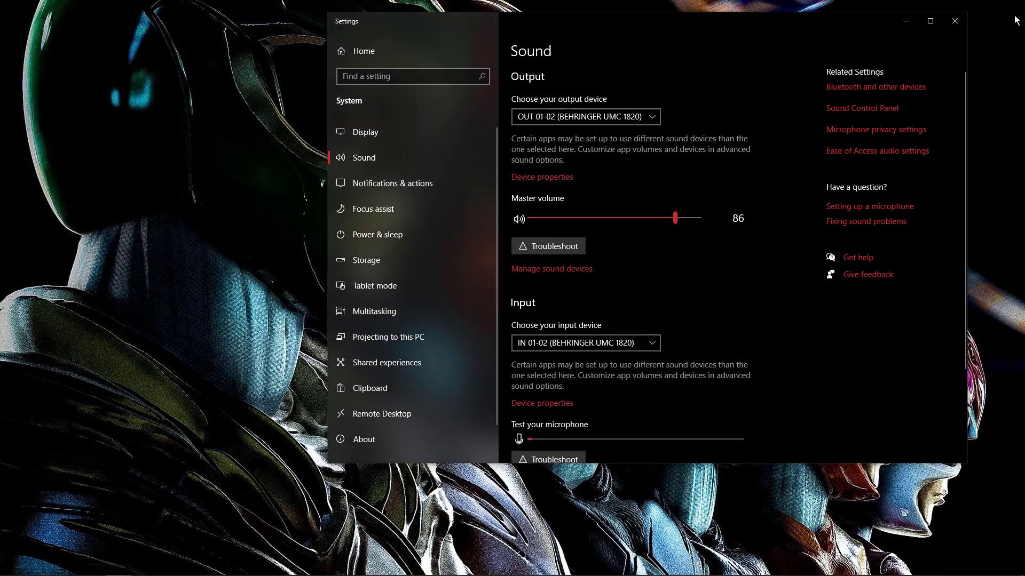
pyautogui.click(953, 24)
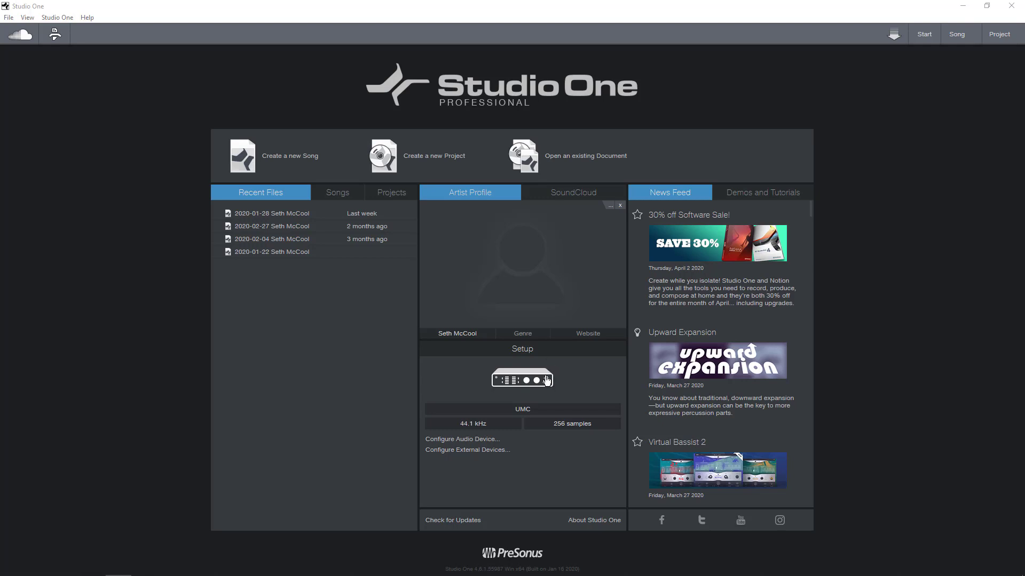
# Step: Switch to Studio One, inspect the general, locations and audio setup options, and close them without changes
pyautogui.click(478, 440)
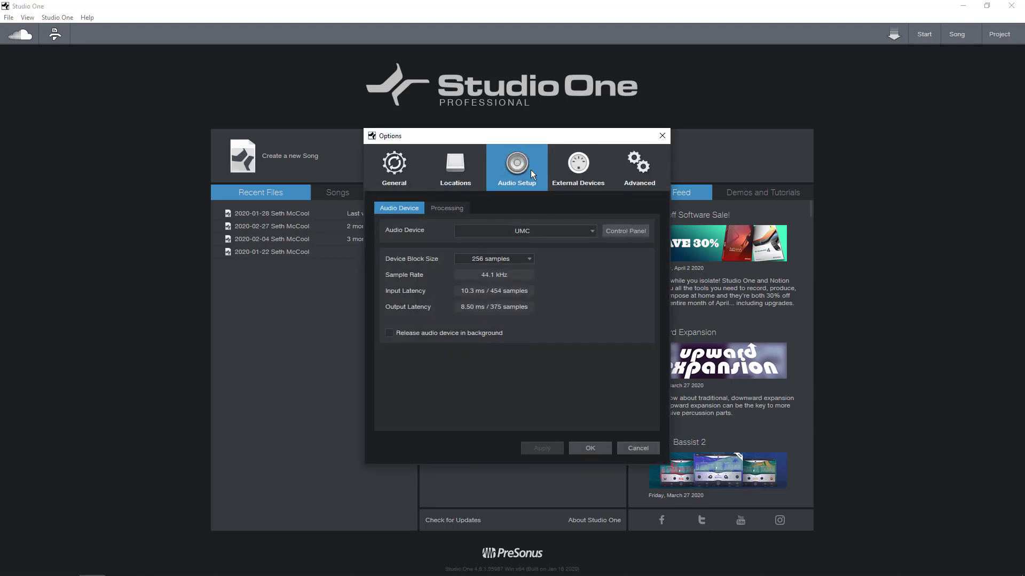
pyautogui.click(401, 169)
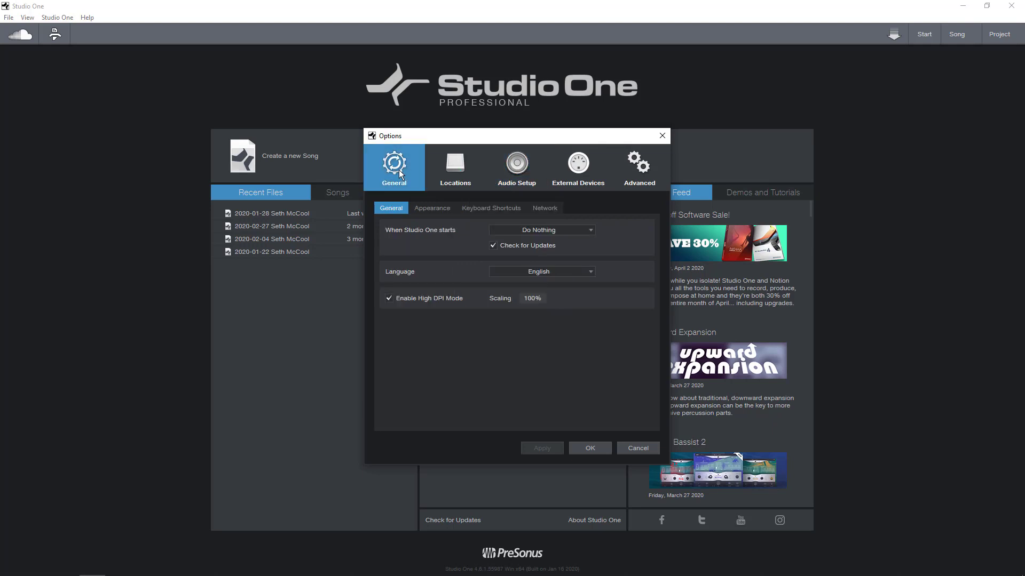
pyautogui.click(448, 168)
pyautogui.click(518, 165)
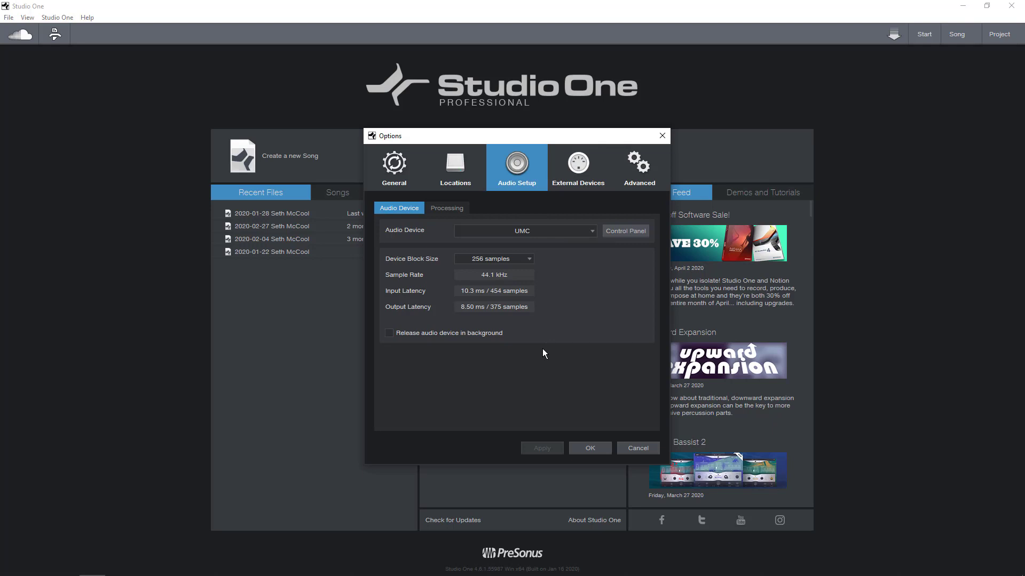
pyautogui.click(645, 448)
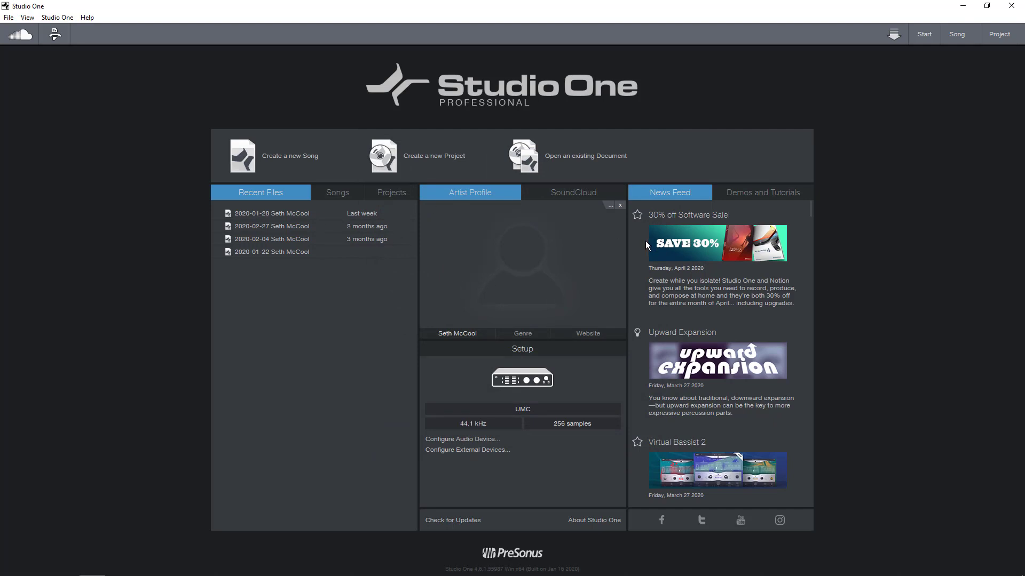
# Step: Reopen the audio device configuration, examine the process precision choices, and return to the audio device settings
pyautogui.click(462, 439)
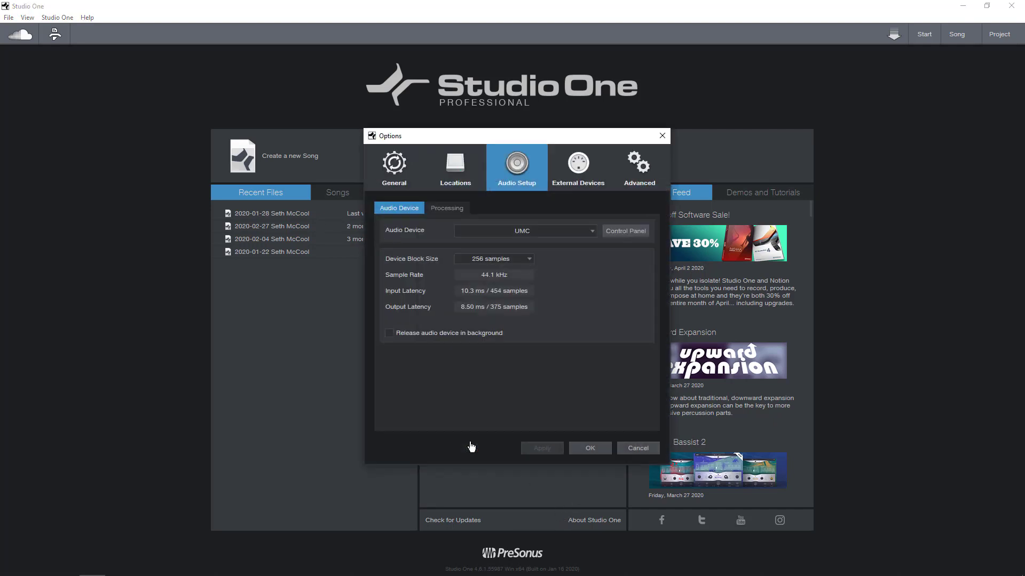
pyautogui.click(443, 210)
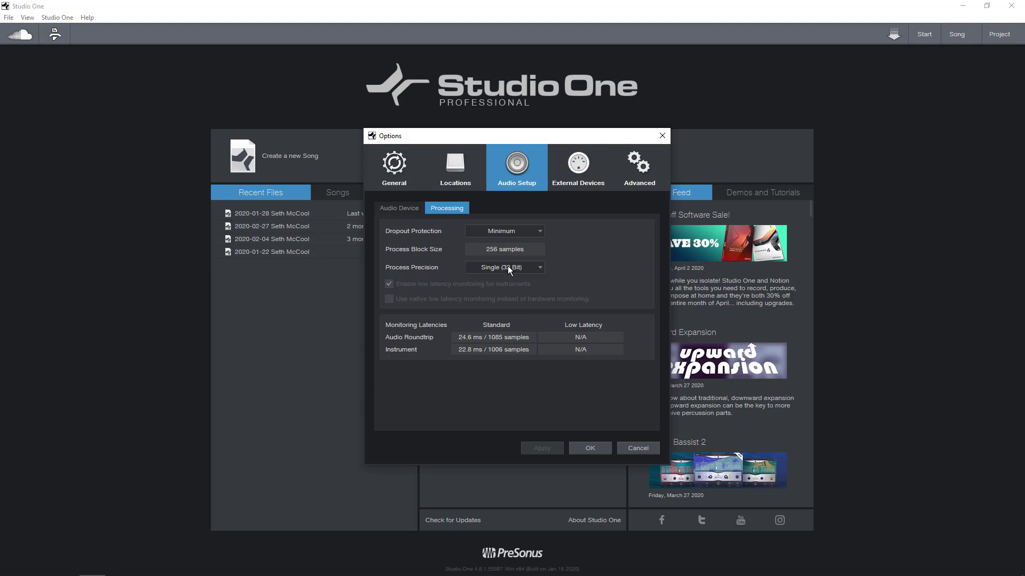
pyautogui.click(527, 270)
pyautogui.click(554, 272)
pyautogui.click(395, 210)
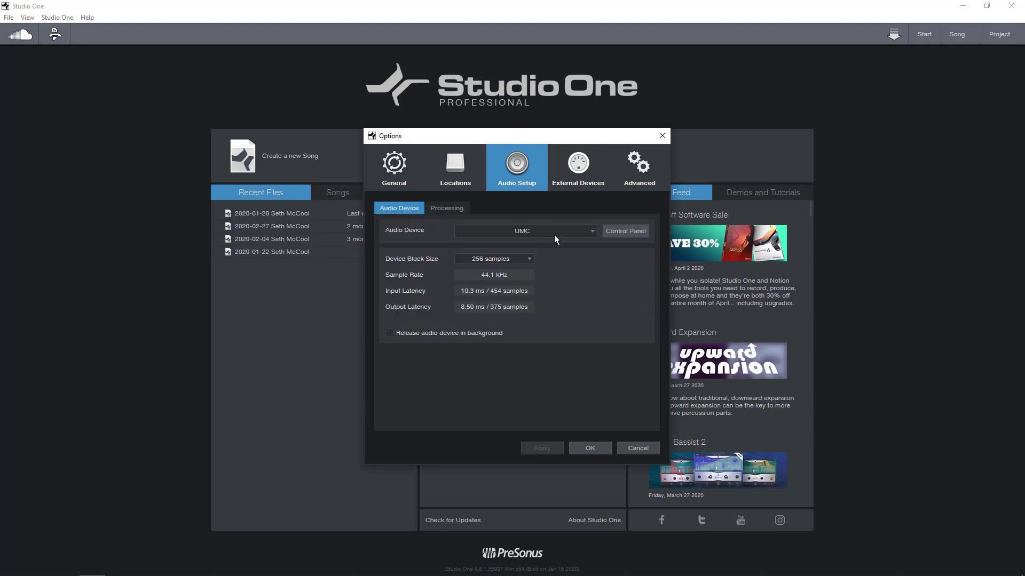
# Step: Review the device block sizes, keep 256 samples, and view the buffer settings in the UMC driver's control panel
pyautogui.click(517, 260)
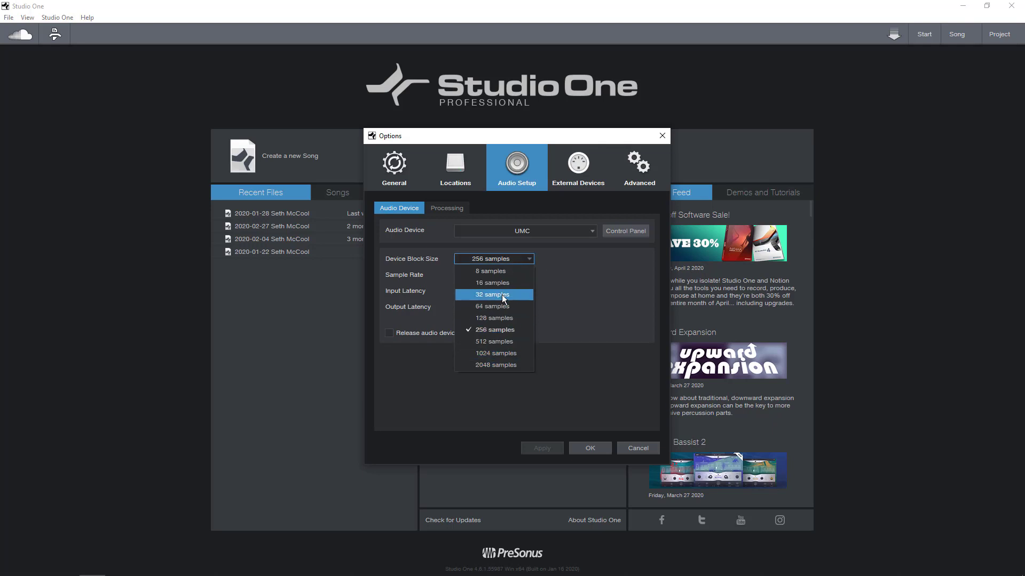
pyautogui.click(502, 331)
pyautogui.click(624, 231)
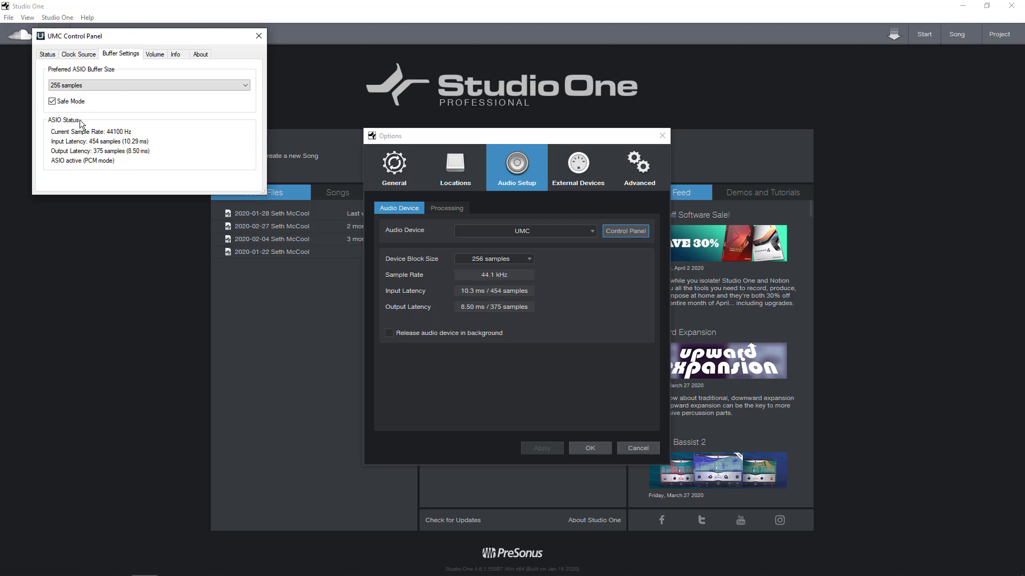
pyautogui.click(259, 36)
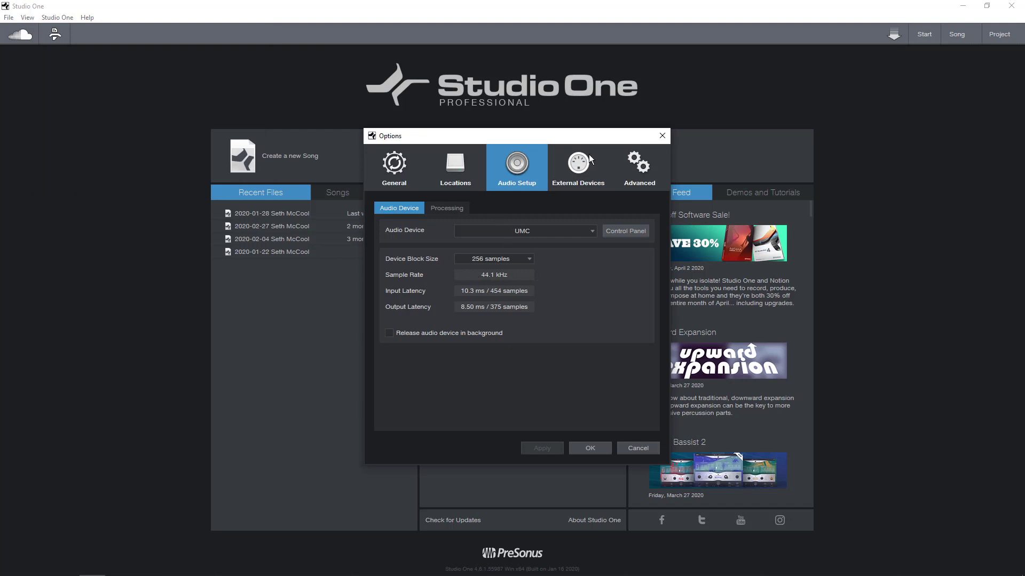
# Step: Set the audio device block size to 512 samples
pyautogui.click(521, 261)
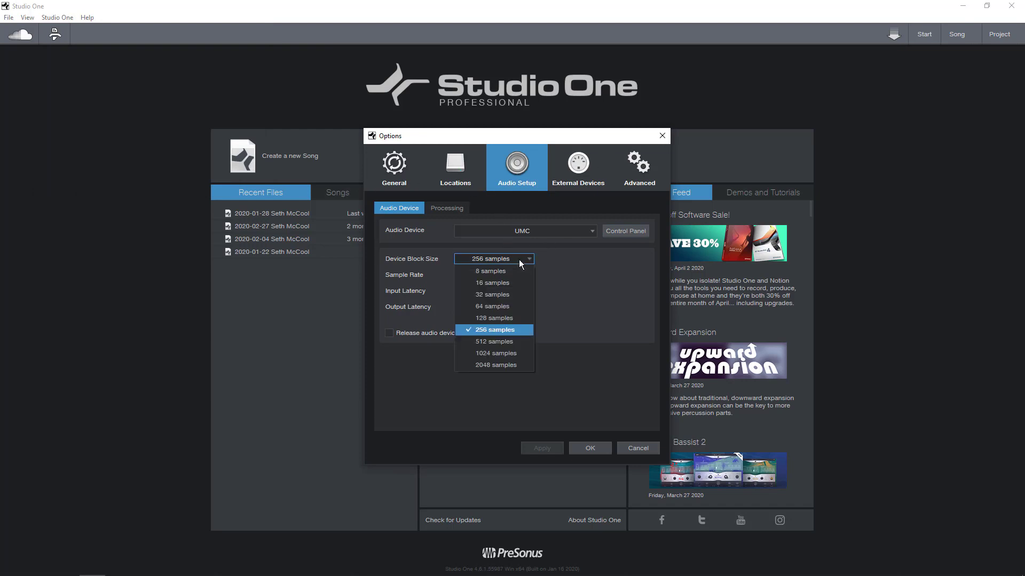
pyautogui.click(500, 350)
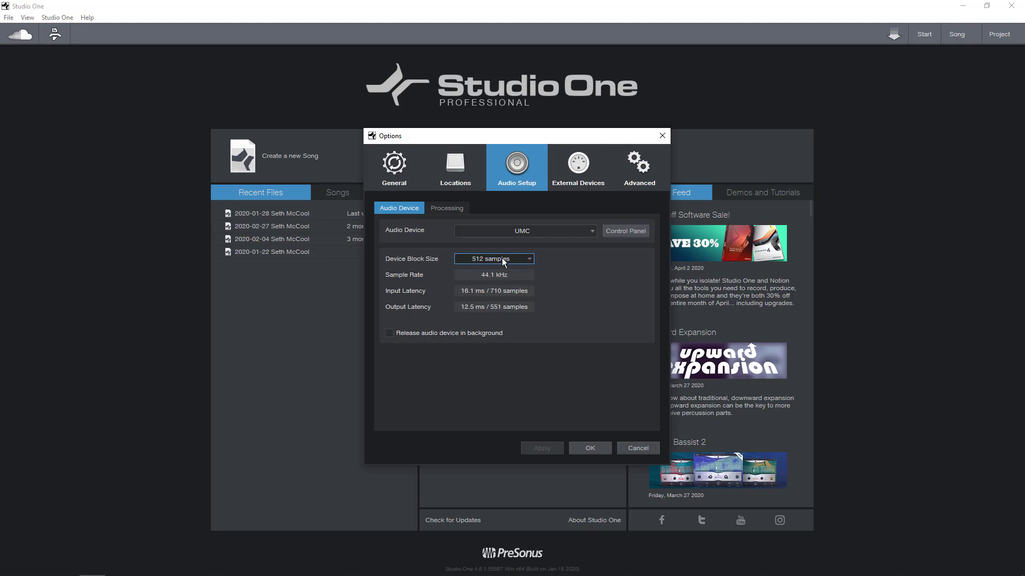
# Step: Set the device block size to 256 samples, keep UMC as the audio device, and accept the audio setup
pyautogui.click(503, 259)
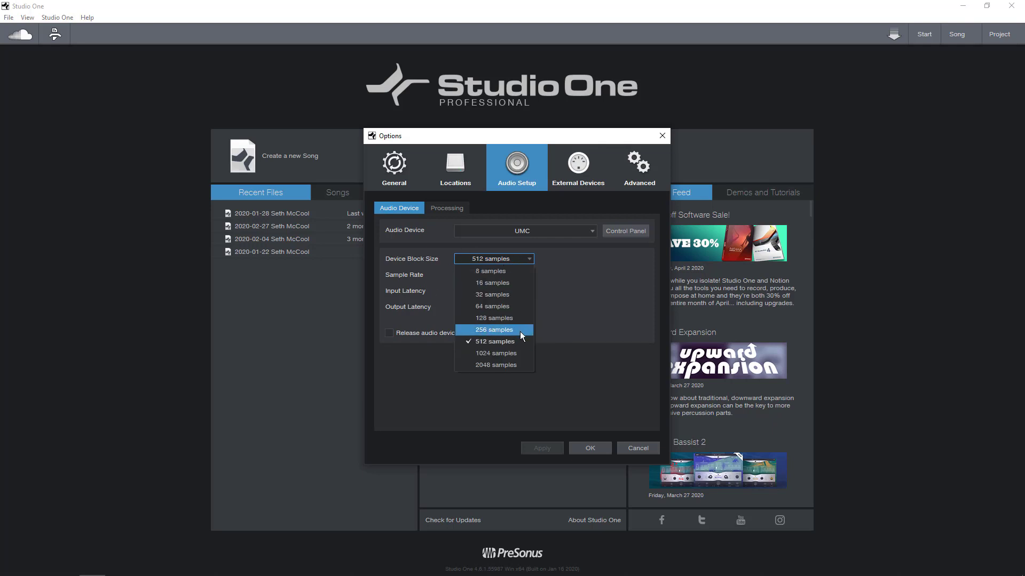
pyautogui.click(500, 330)
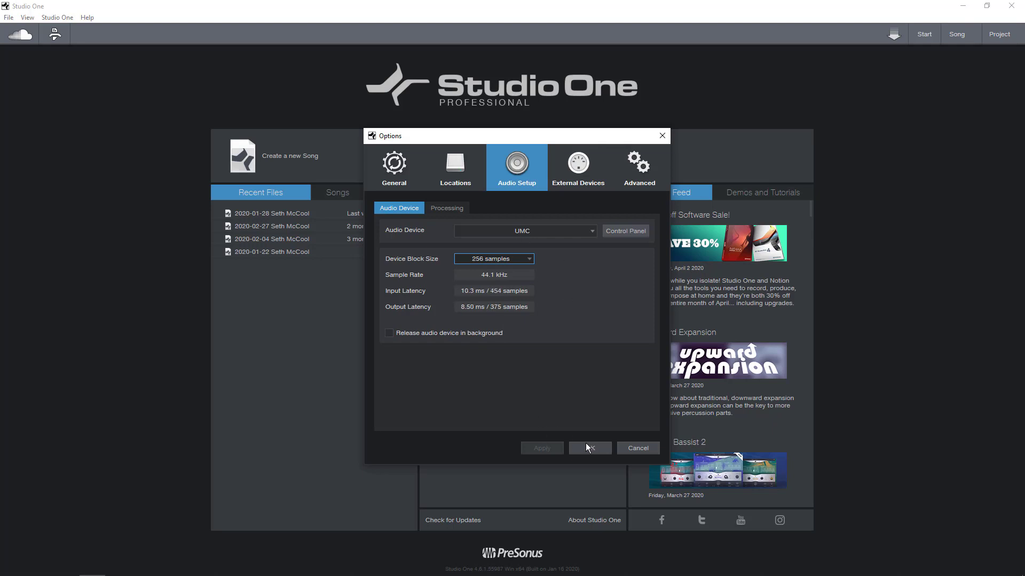
pyautogui.click(559, 230)
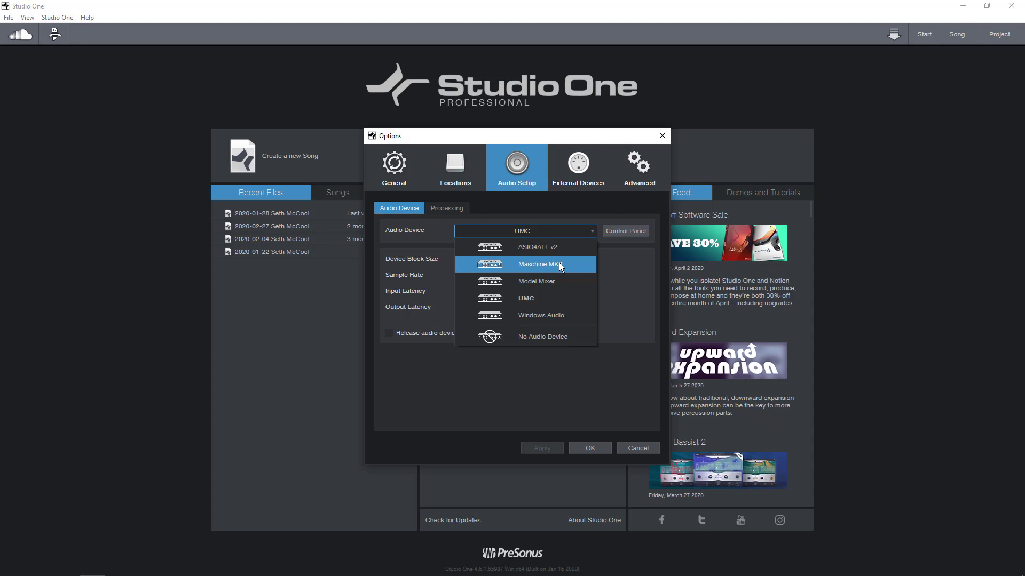
pyautogui.click(534, 295)
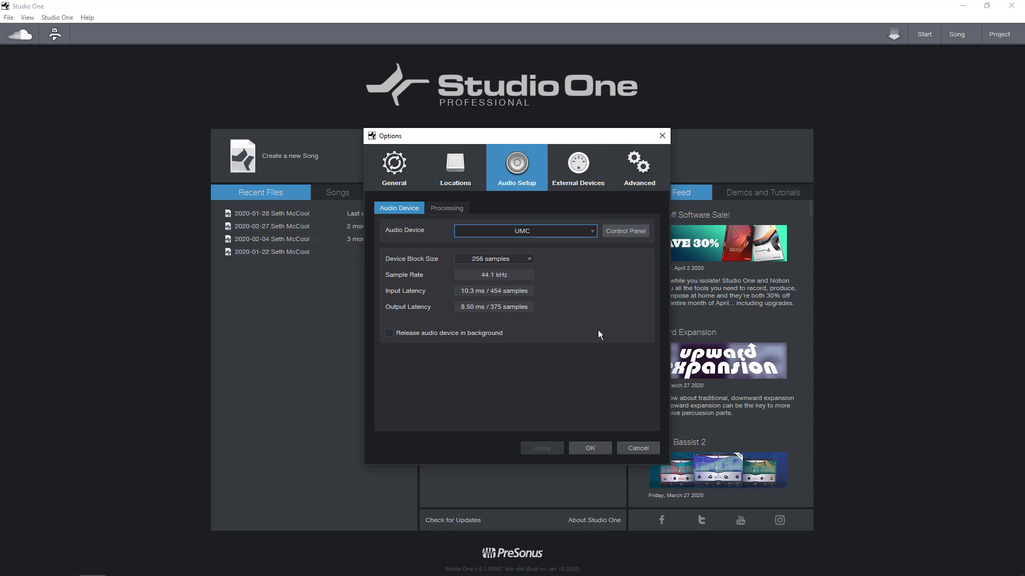
pyautogui.click(592, 448)
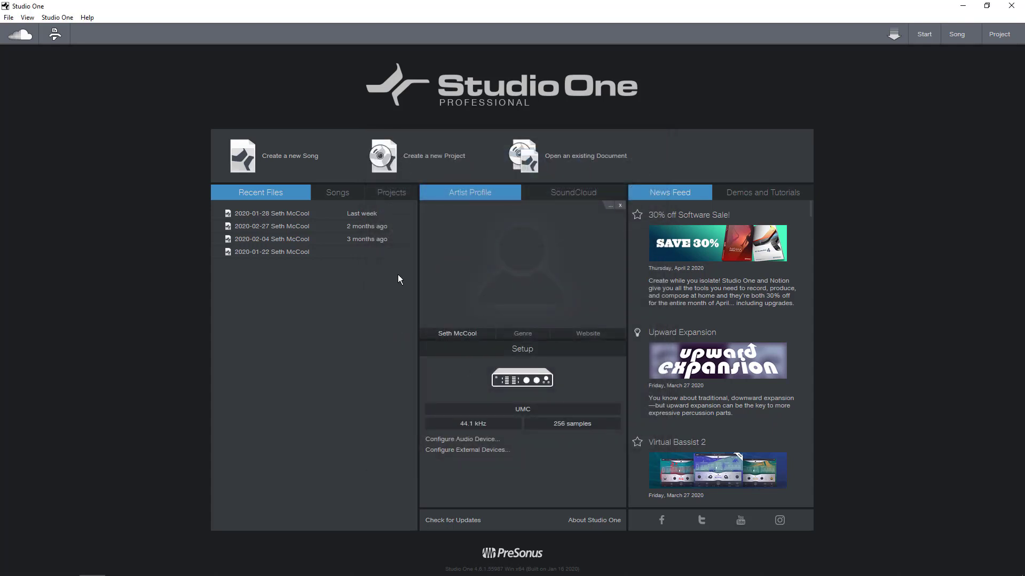
# Step: Create a new song from the Empty Song template with the default settings, and open the program options from within it
pyautogui.click(300, 164)
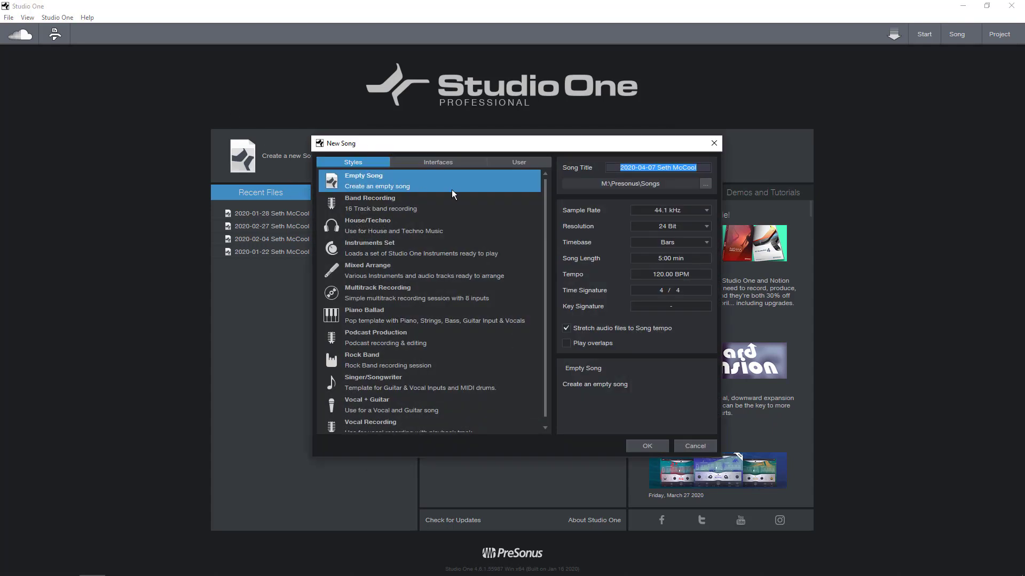
pyautogui.click(641, 445)
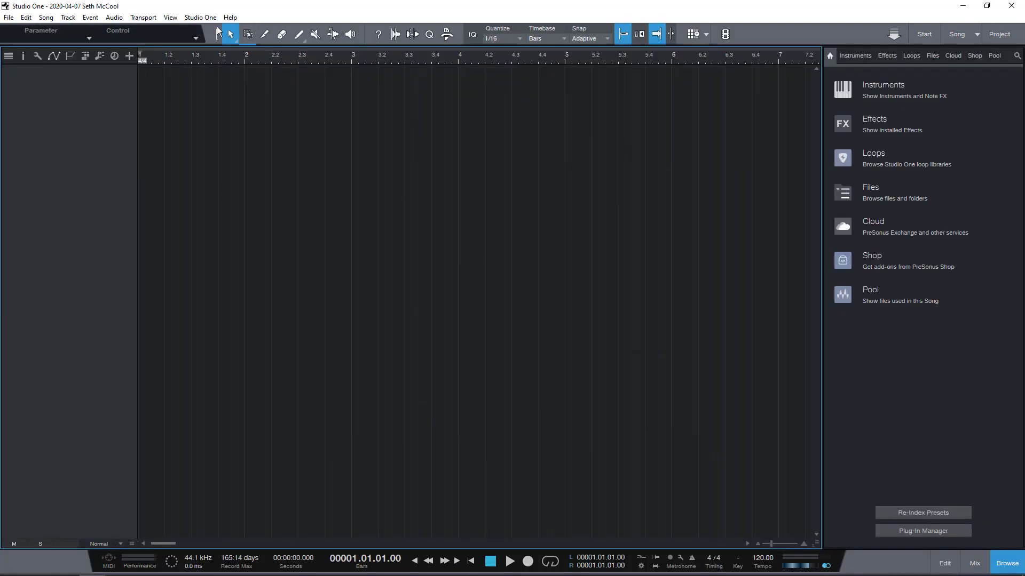
pyautogui.click(200, 17)
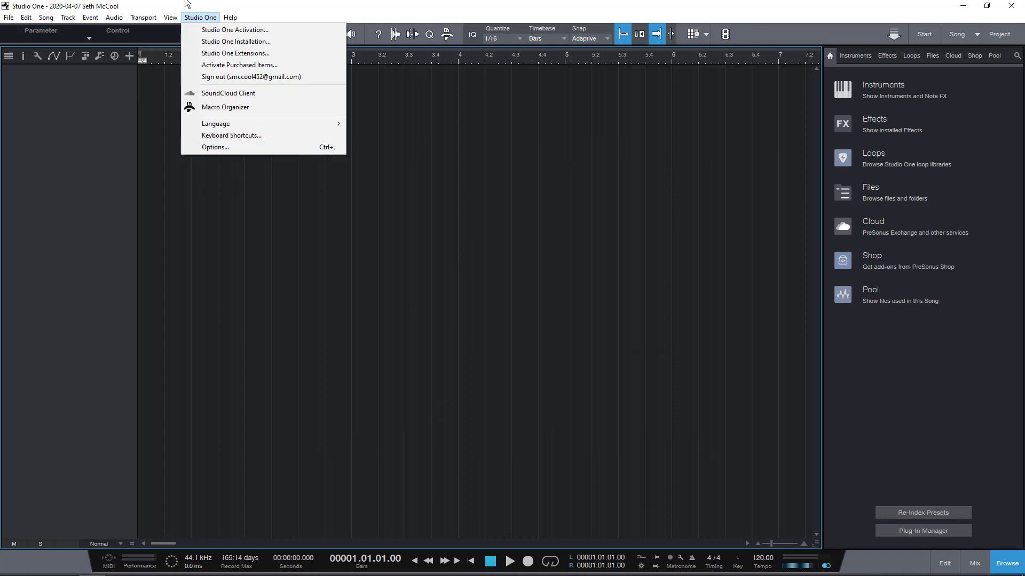
pyautogui.click(218, 148)
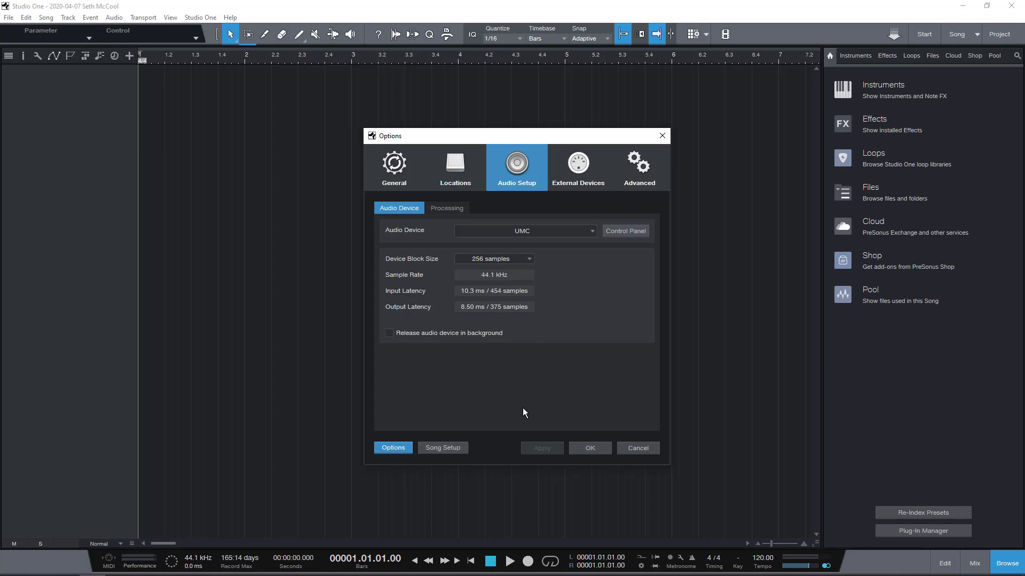
# Step: Look through the external devices and advanced options, decline applying any changes, and return to the audio device settings
pyautogui.click(587, 173)
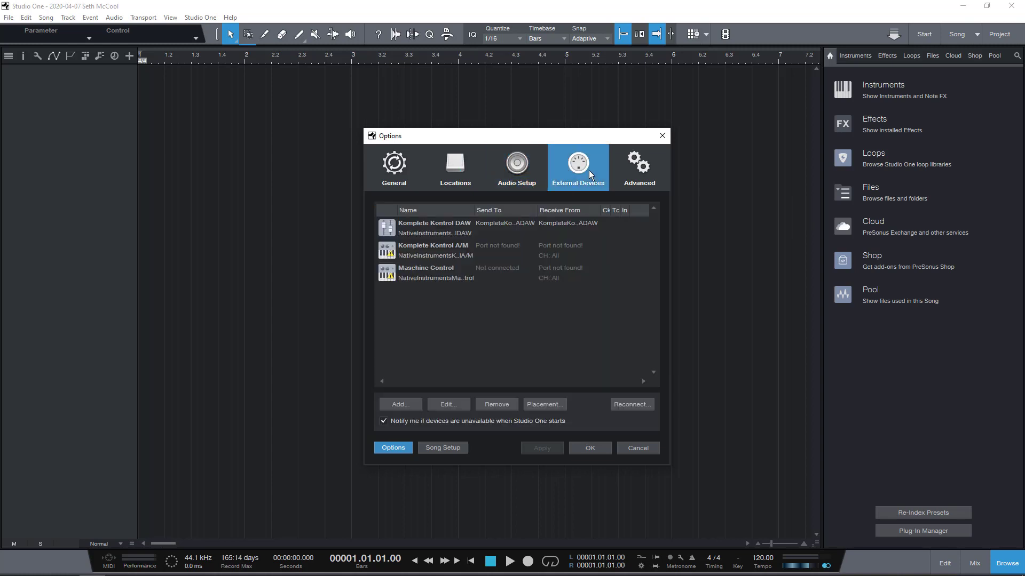
pyautogui.click(520, 166)
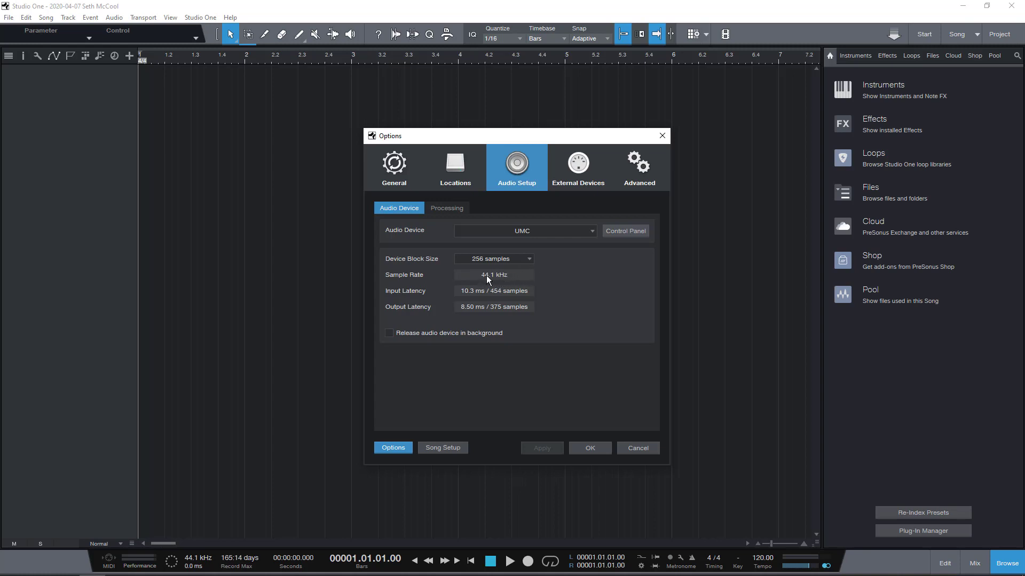
pyautogui.click(649, 187)
pyautogui.click(593, 157)
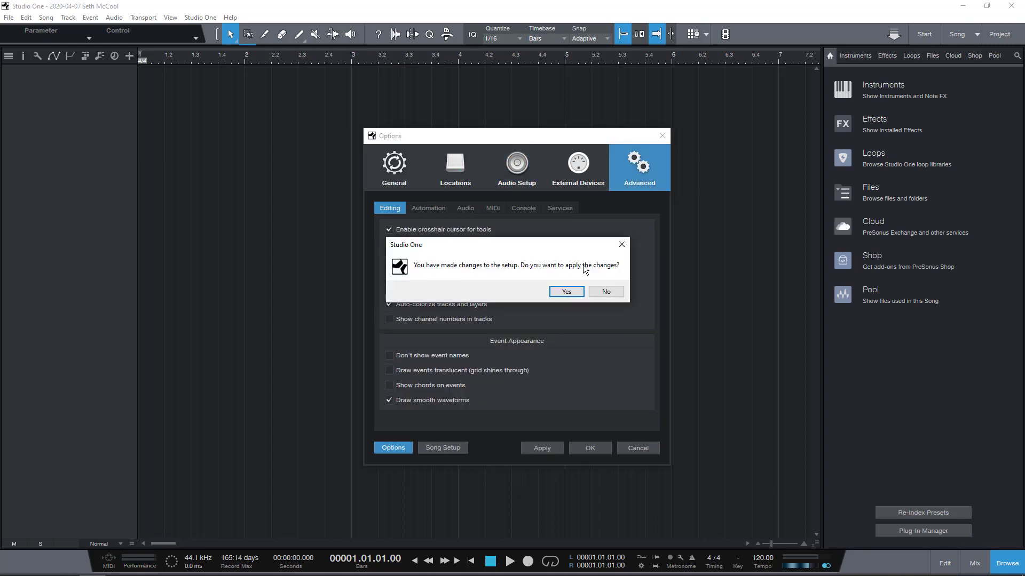
pyautogui.click(606, 292)
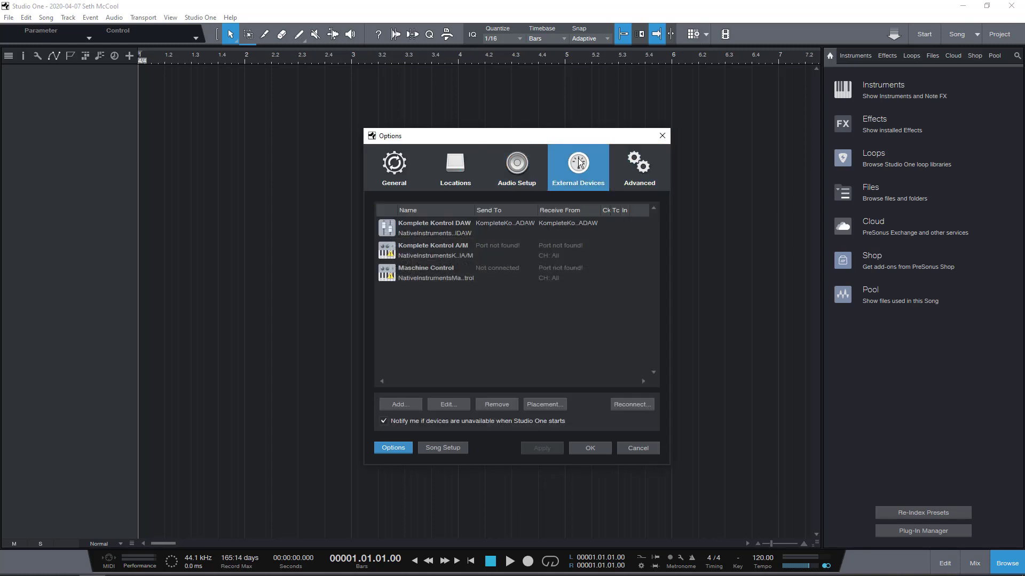
pyautogui.click(517, 164)
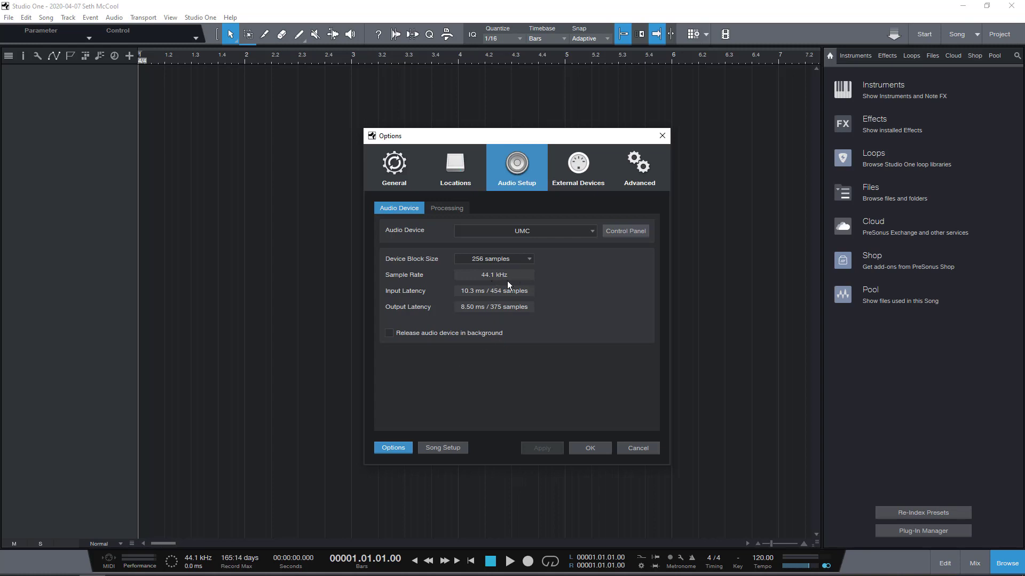
# Step: Set the device block size to 512 samples for the open song and accept the options
pyautogui.click(501, 260)
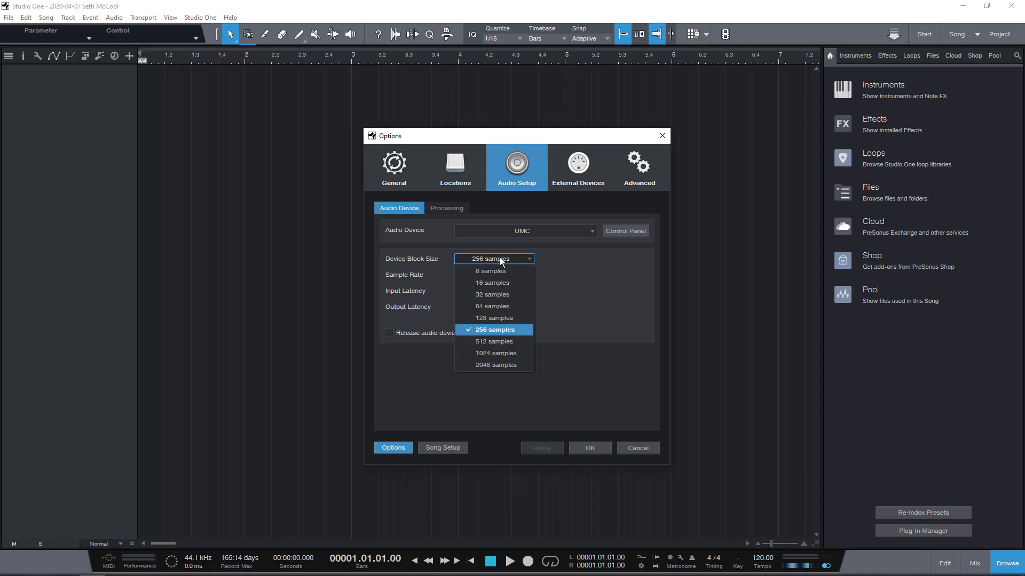
pyautogui.click(520, 342)
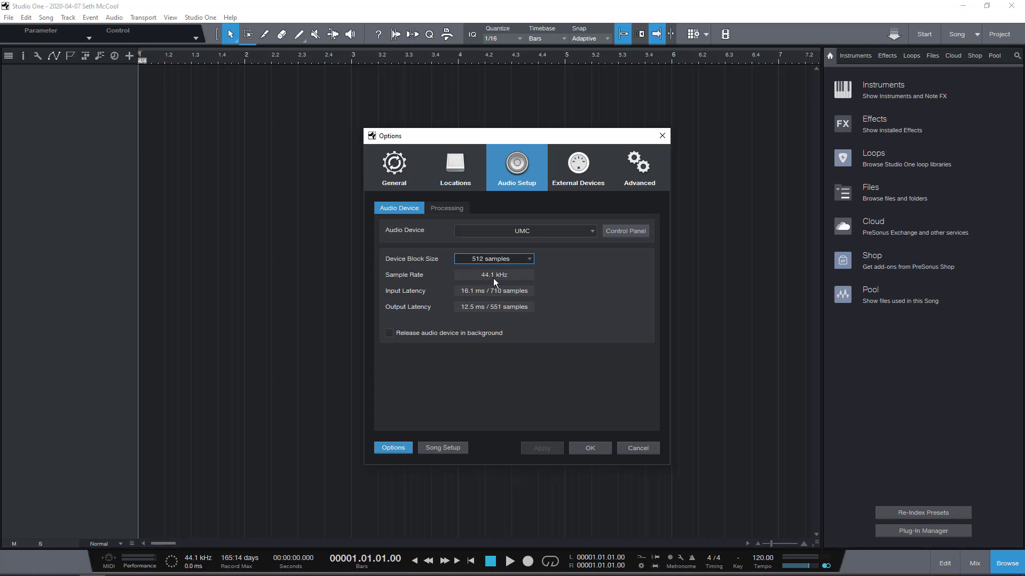
pyautogui.click(592, 447)
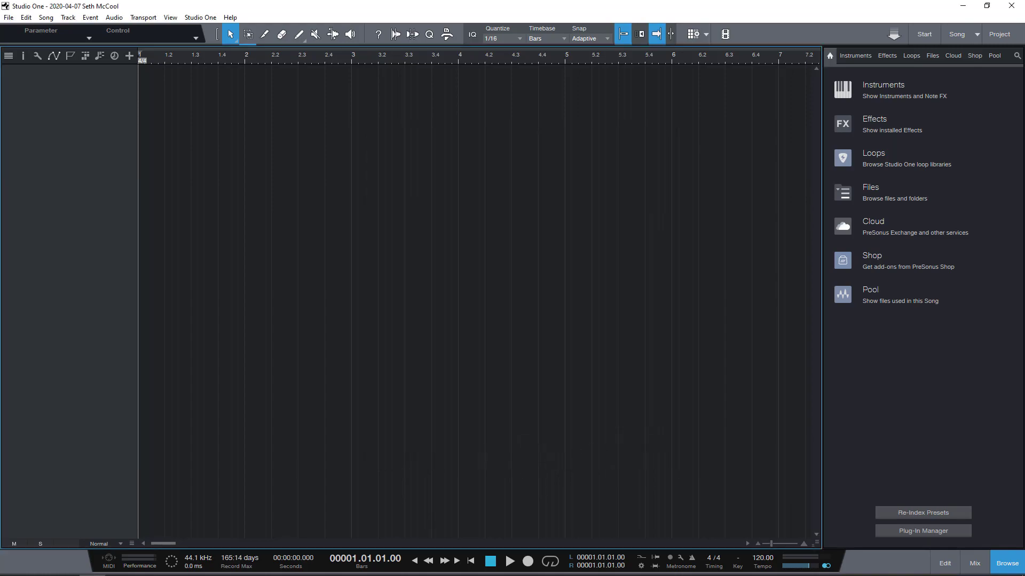